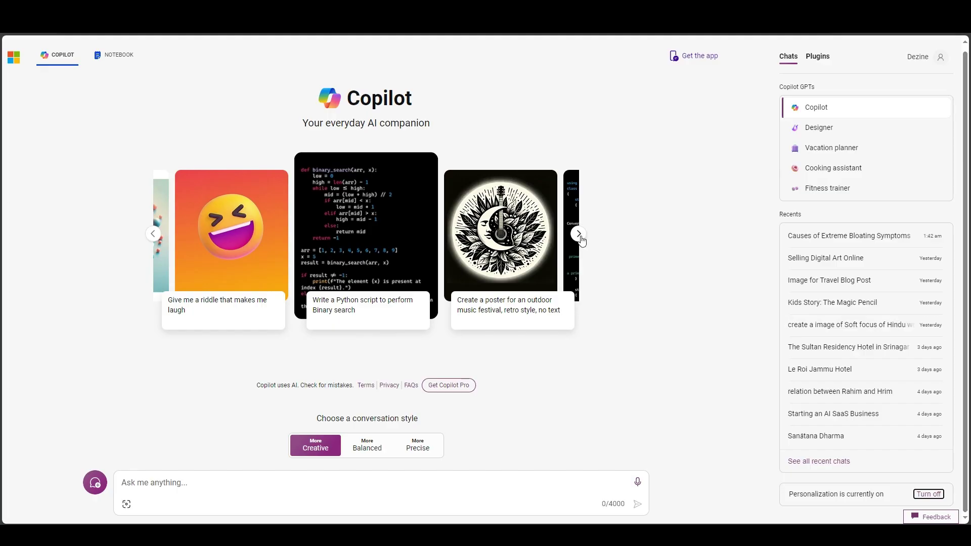
Page through the suggested example prompts in the Copilot prompt carousel
{"action": "left_click", "coordinate": [578, 233]}
{"action": "left_click", "coordinate": [578, 233]}
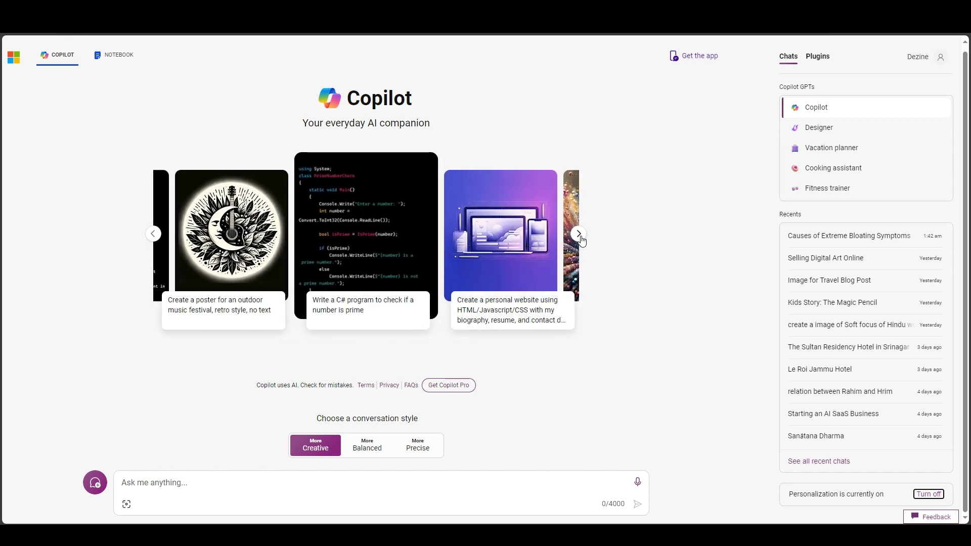
{"action": "left_click", "coordinate": [580, 236]}
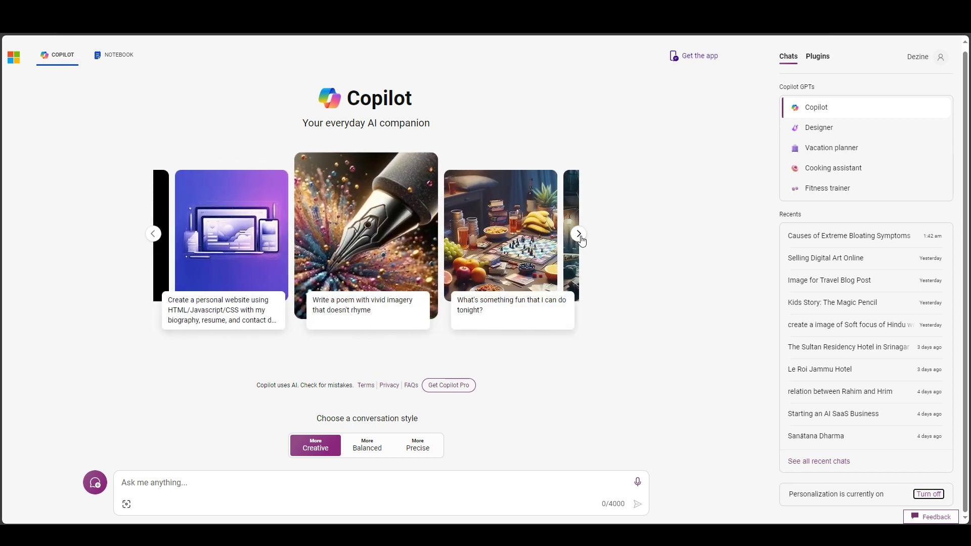
{"action": "left_click", "coordinate": [580, 235]}
{"action": "left_click", "coordinate": [580, 235]}
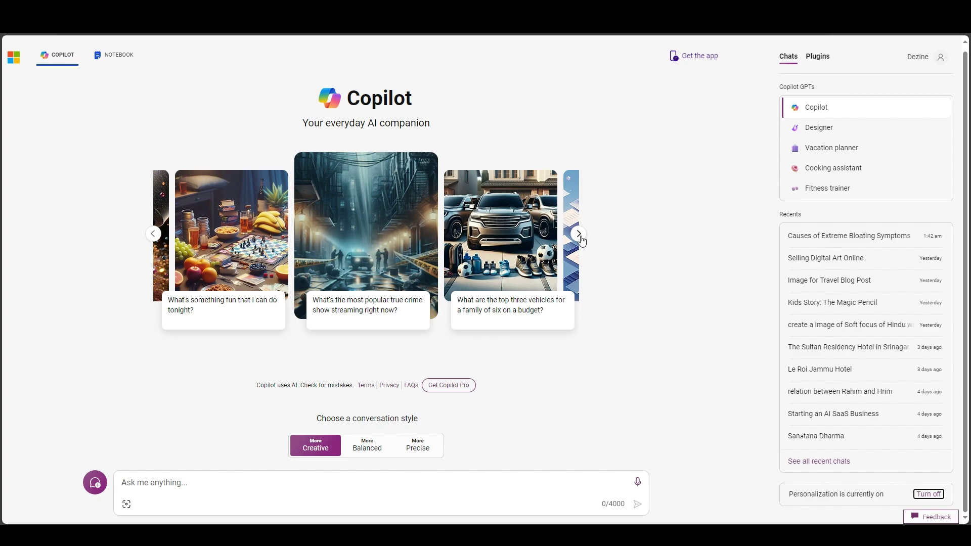
{"action": "left_click", "coordinate": [581, 240]}
Open the Image Creator's Explore ideas gallery and scroll down through it and back up
{"action": "left_click", "coordinate": [582, 240]}
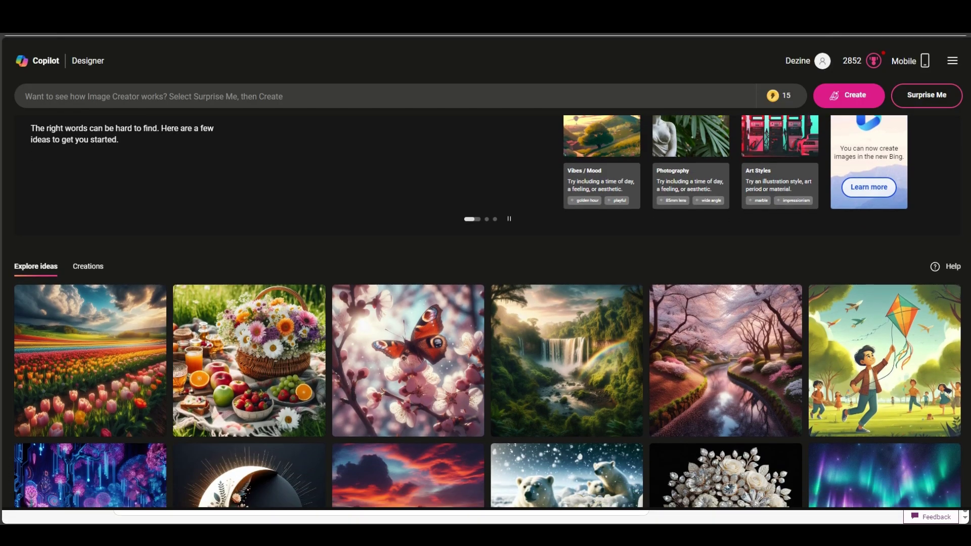
{"action": "scroll", "coordinate": [487, 312], "scroll_direction": "down", "scroll_amount": 2}
{"action": "scroll", "coordinate": [488, 312], "scroll_direction": "down", "scroll_amount": 1}
{"action": "scroll", "coordinate": [488, 312], "scroll_direction": "down", "scroll_amount": 1}
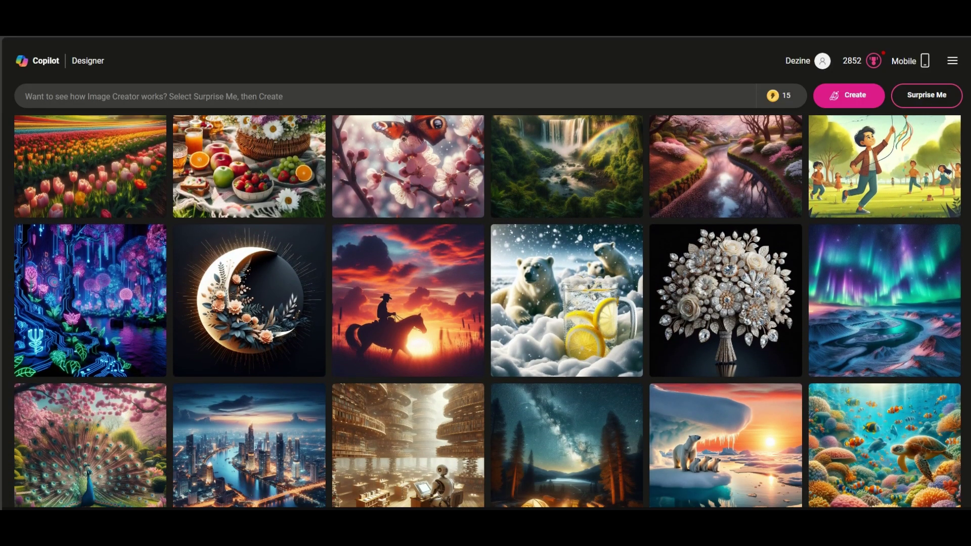
{"action": "scroll", "coordinate": [487, 312], "scroll_direction": "down", "scroll_amount": 1}
{"action": "scroll", "coordinate": [487, 311], "scroll_direction": "down", "scroll_amount": 1}
{"action": "scroll", "coordinate": [487, 311], "scroll_direction": "down", "scroll_amount": 1}
{"action": "scroll", "coordinate": [488, 311], "scroll_direction": "down", "scroll_amount": 1}
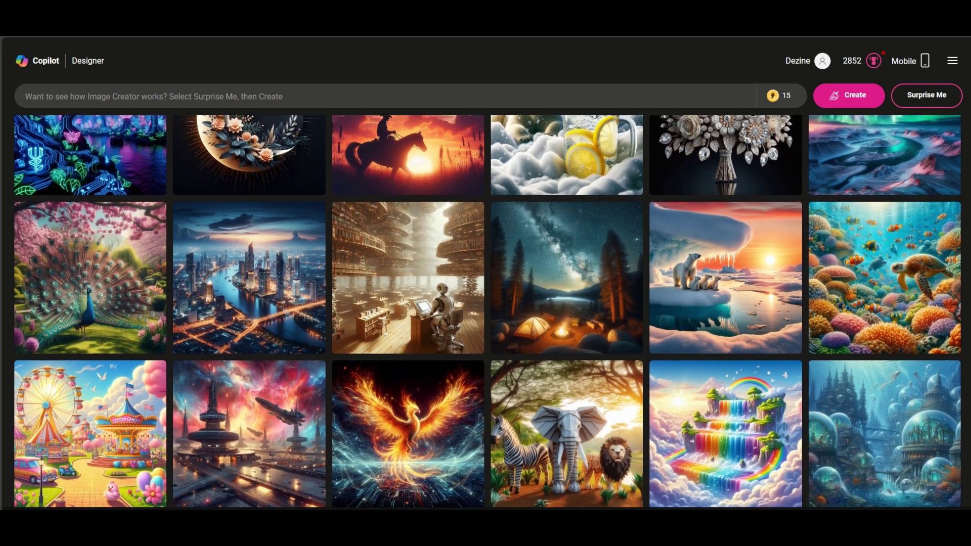
{"action": "scroll", "coordinate": [487, 311], "scroll_direction": "down", "scroll_amount": 1}
{"action": "scroll", "coordinate": [487, 311], "scroll_direction": "down", "scroll_amount": 1}
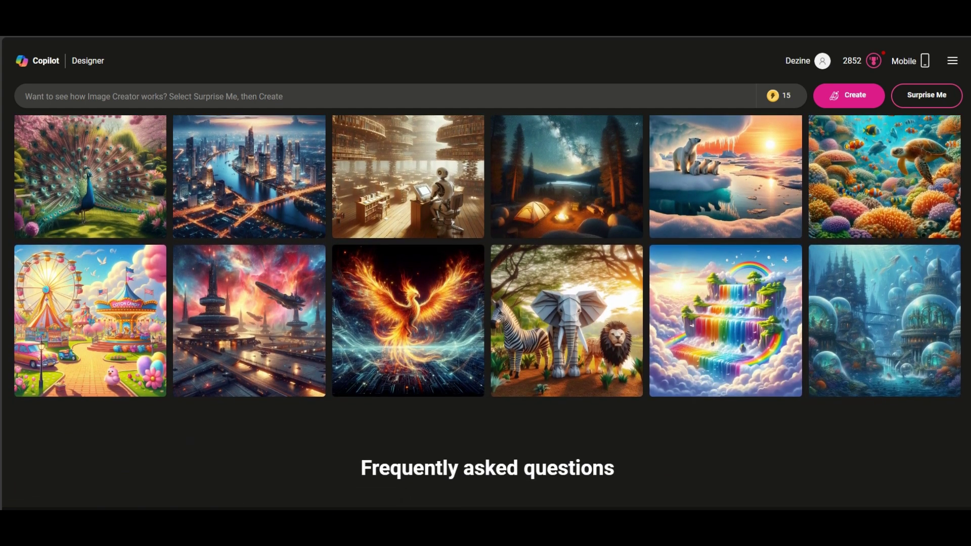
{"action": "scroll", "coordinate": [488, 311], "scroll_direction": "down", "scroll_amount": 2}
{"action": "scroll", "coordinate": [488, 311], "scroll_direction": "down", "scroll_amount": 1}
{"action": "scroll", "coordinate": [487, 311], "scroll_direction": "up", "scroll_amount": 1}
{"action": "scroll", "coordinate": [488, 311], "scroll_direction": "up", "scroll_amount": 2}
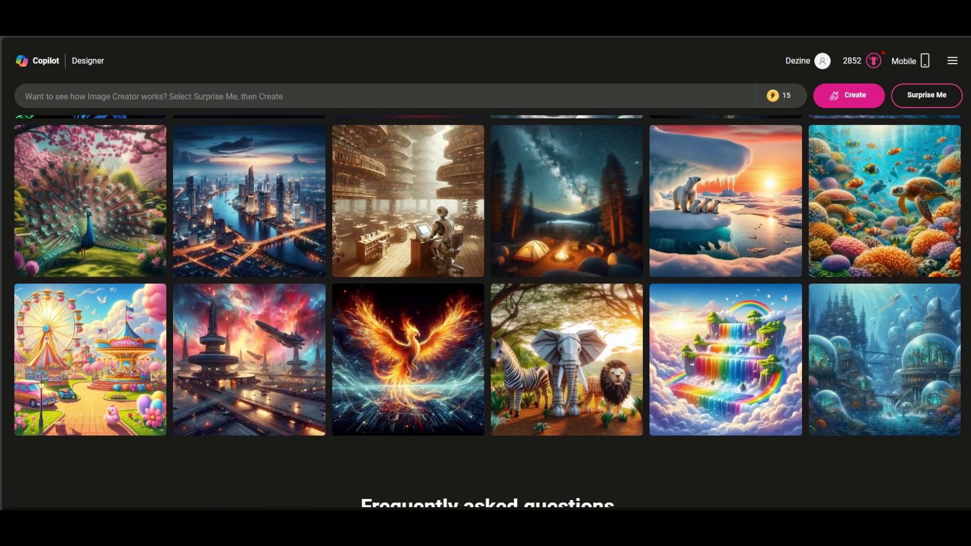
{"action": "scroll", "coordinate": [488, 312], "scroll_direction": "up", "scroll_amount": 1}
{"action": "scroll", "coordinate": [487, 311], "scroll_direction": "up", "scroll_amount": 1}
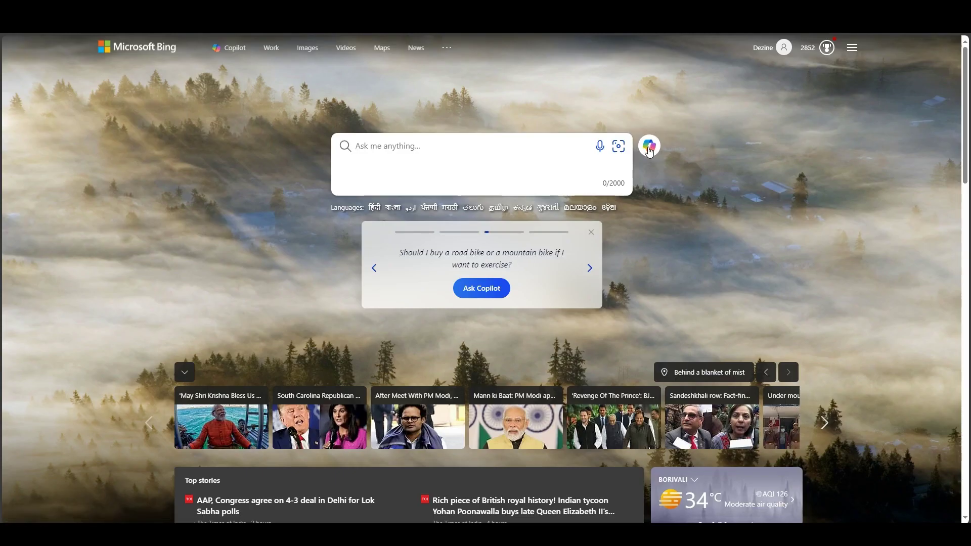
Open Copilot from the Bing search box and choose the More Creative conversation style
{"action": "left_click", "coordinate": [649, 147]}
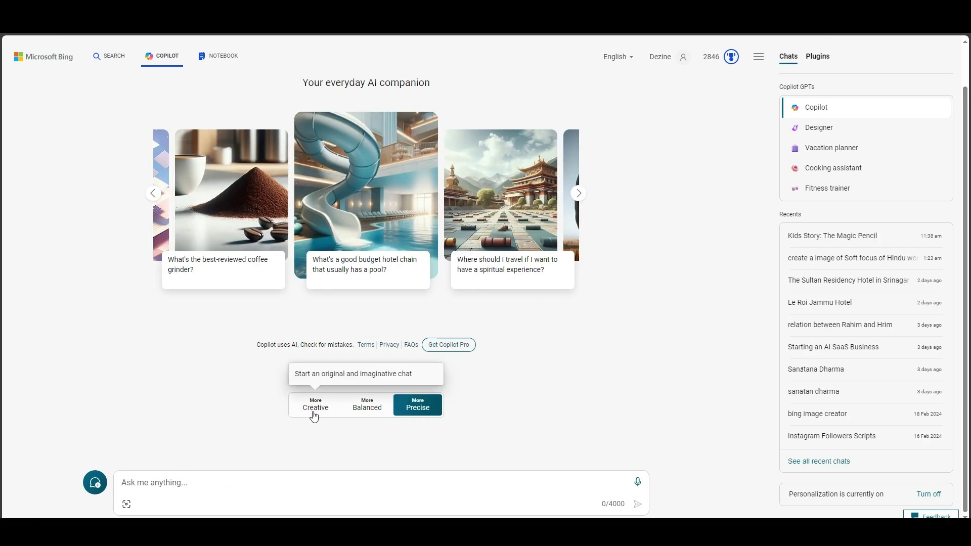
{"action": "left_click", "coordinate": [314, 416]}
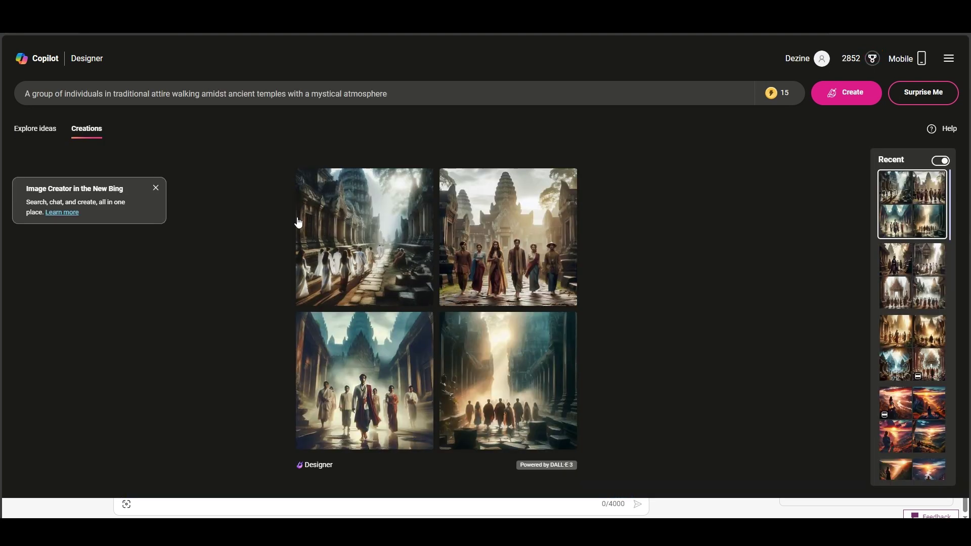
View the second and third earlier temple-procession image sets from the Recent creations panel
{"action": "left_click", "coordinate": [930, 273]}
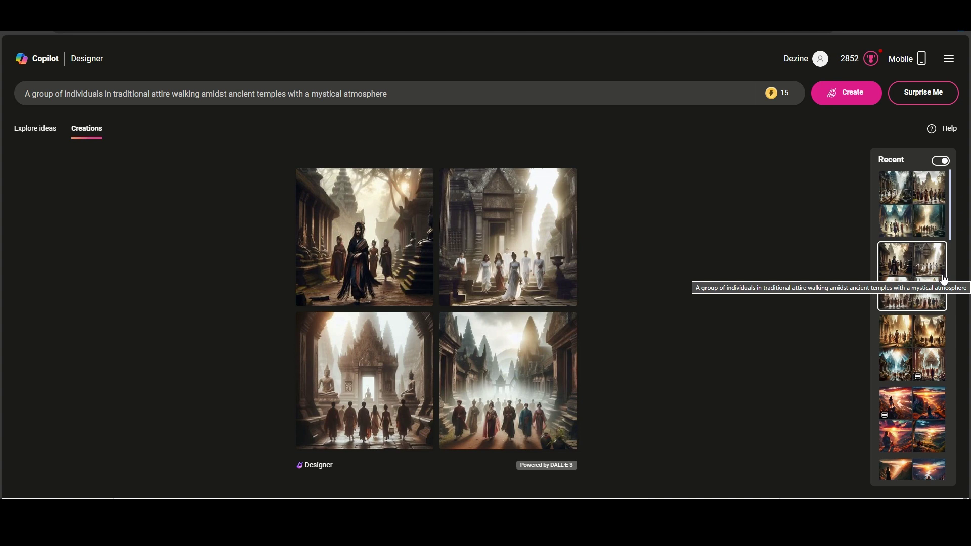
{"action": "left_click", "coordinate": [908, 353]}
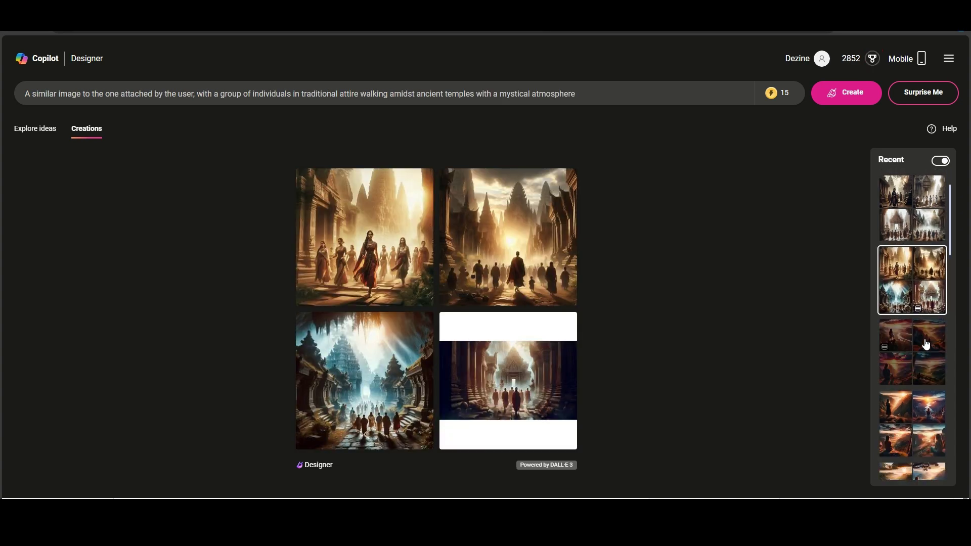
{"action": "scroll", "coordinate": [915, 339], "scroll_direction": "down", "scroll_amount": 3}
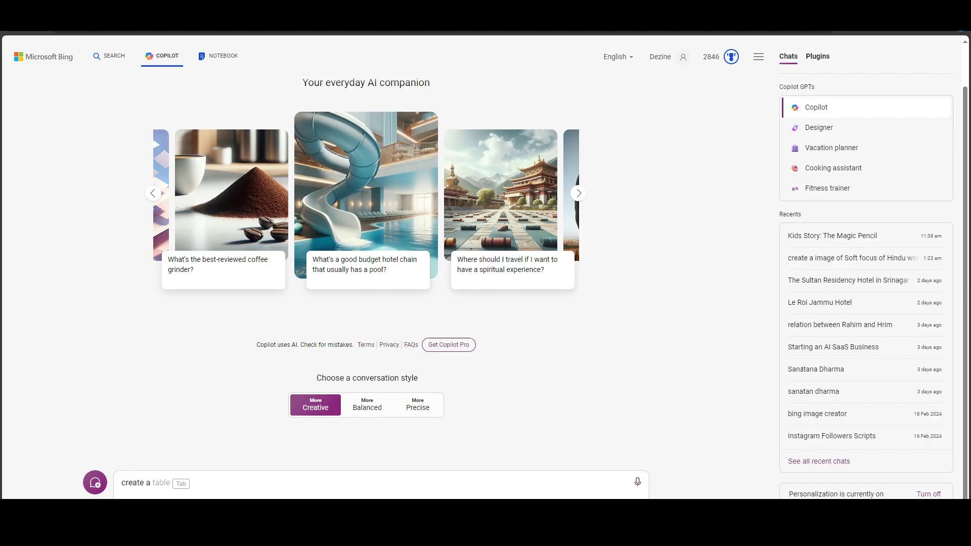
Type 'create an image for a travel blog post where a girl watching the…', correcting 'of' to 'for'
{"action": "type", "text": "n image of "}
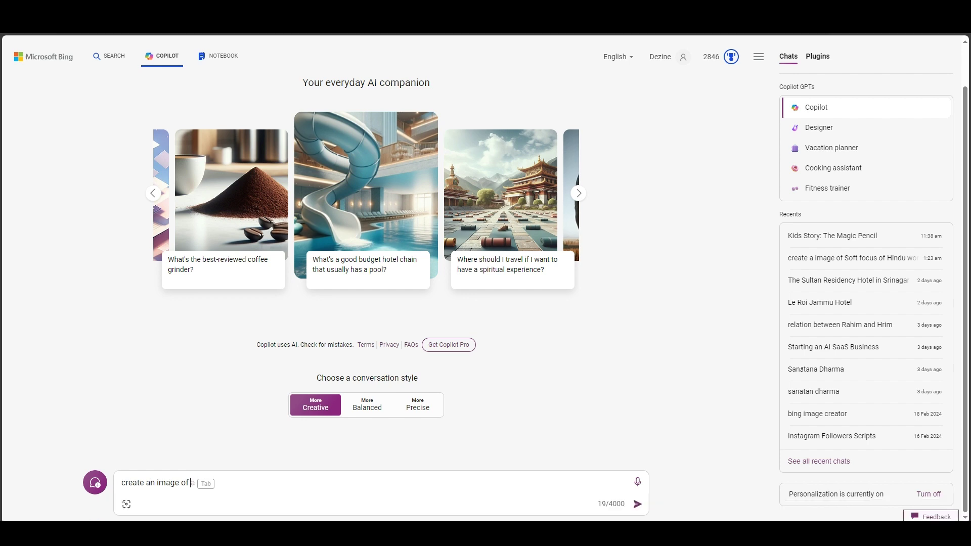
{"action": "type", "text": "a trav"}
{"action": "type", "text": "el blog"}
{"action": "left_click_drag", "start_coordinate": [193, 482], "coordinate": [186, 483]}
{"action": "type", "text": "for"}
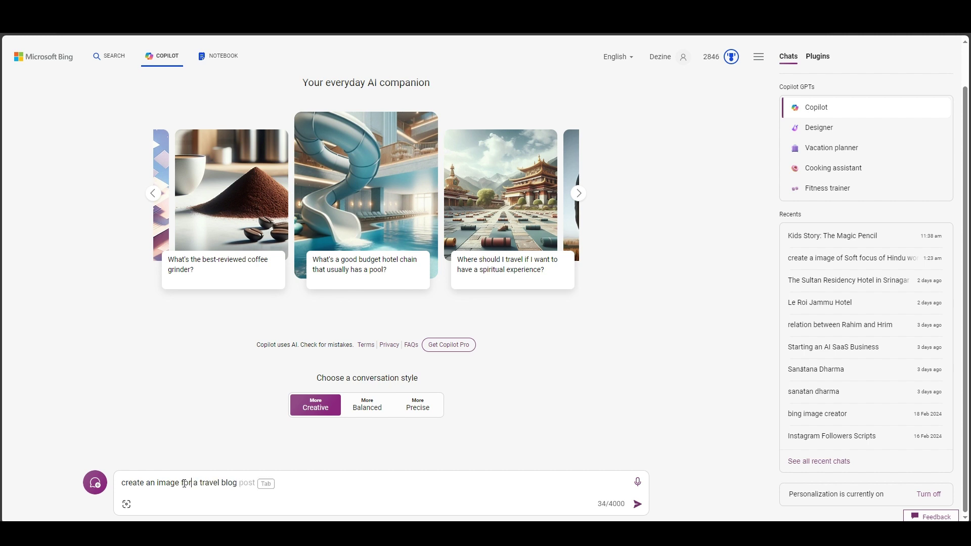
{"action": "type", "text": "st"}
{"action": "type", "text": " where a girl watching th"}
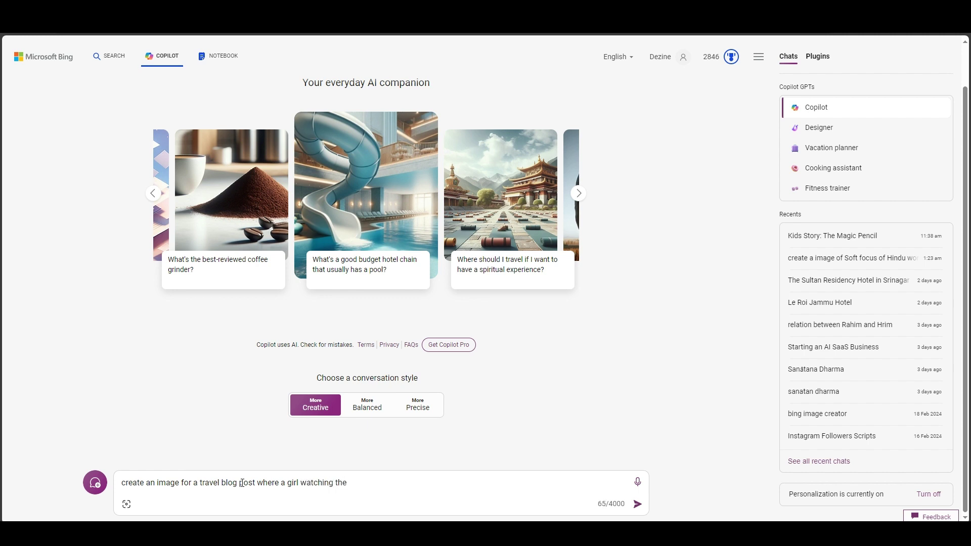
{"action": "type", "text": "ey view from a cliff."}
Send the cliff prompt and enlarge the second of the four generated images
{"action": "left_click", "coordinate": [638, 504]}
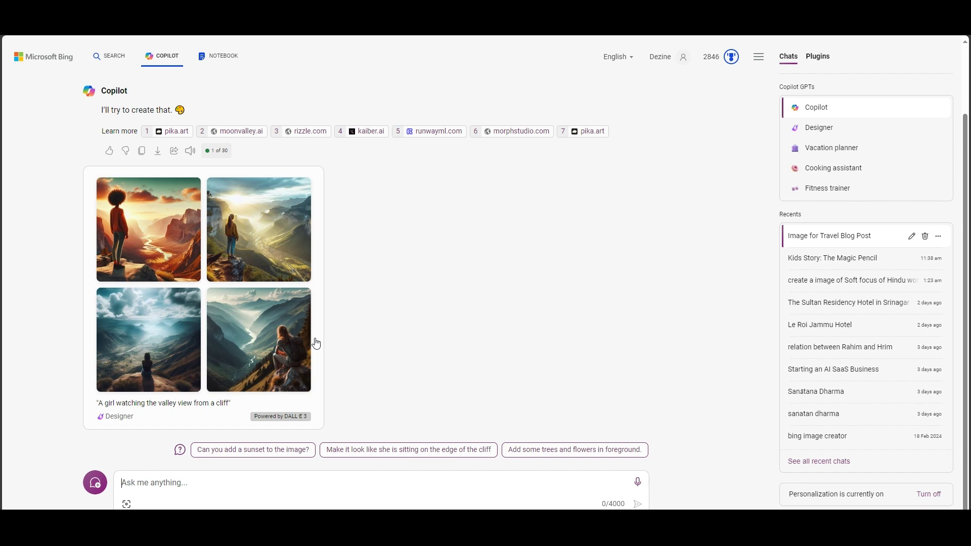
{"action": "mouse_move", "coordinate": [257, 234]}
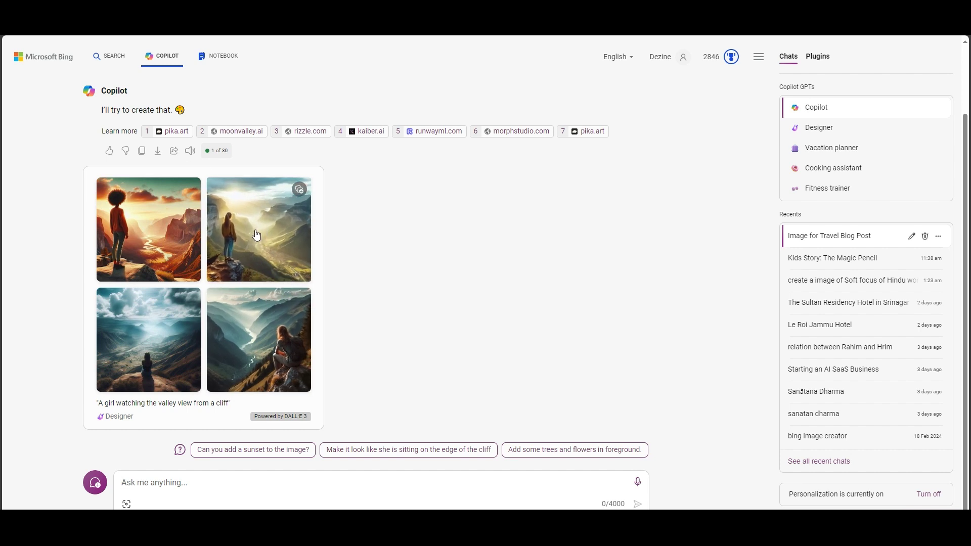
{"action": "left_click", "coordinate": [256, 235]}
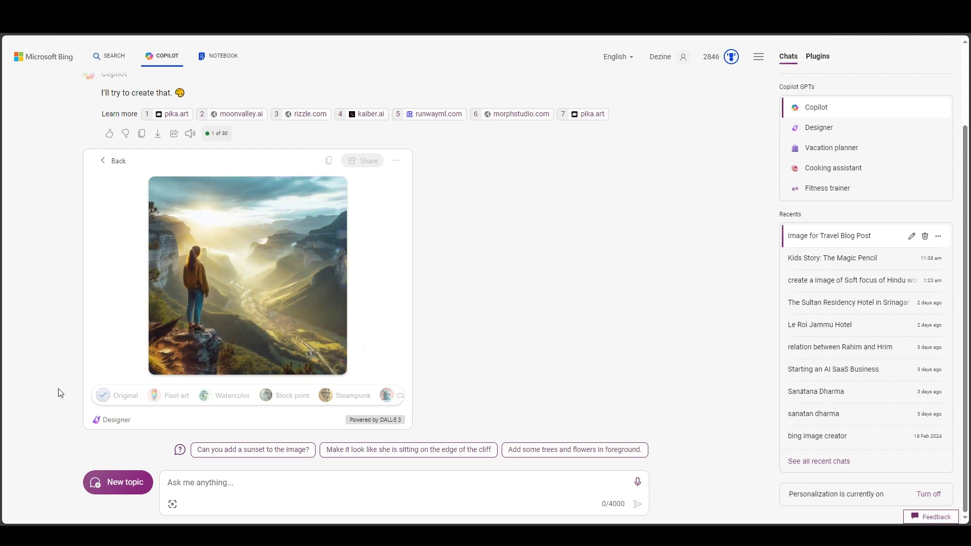
{"action": "mouse_move", "coordinate": [198, 402]}
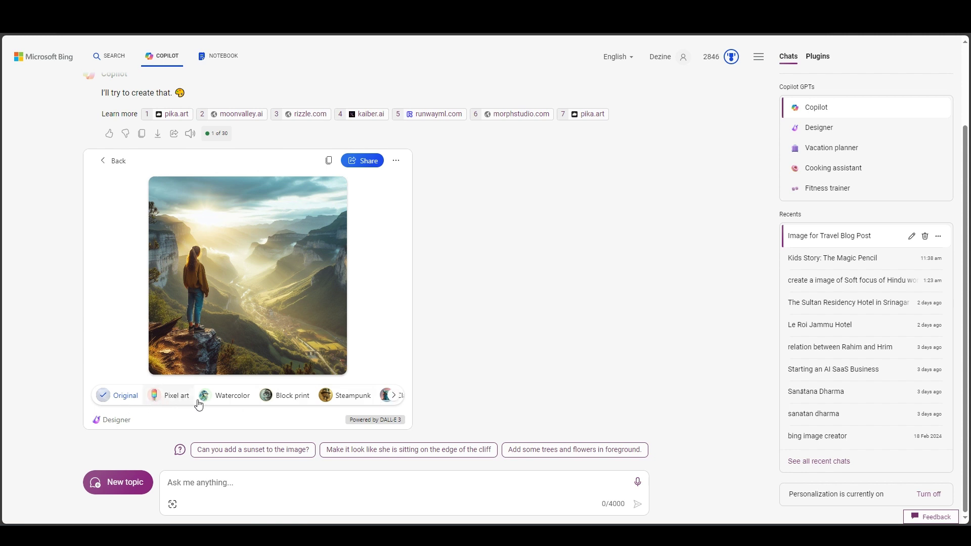
Scroll the style strip to reveal Claymation, Art deco, Low poly and Origami
{"action": "left_click", "coordinate": [397, 397]}
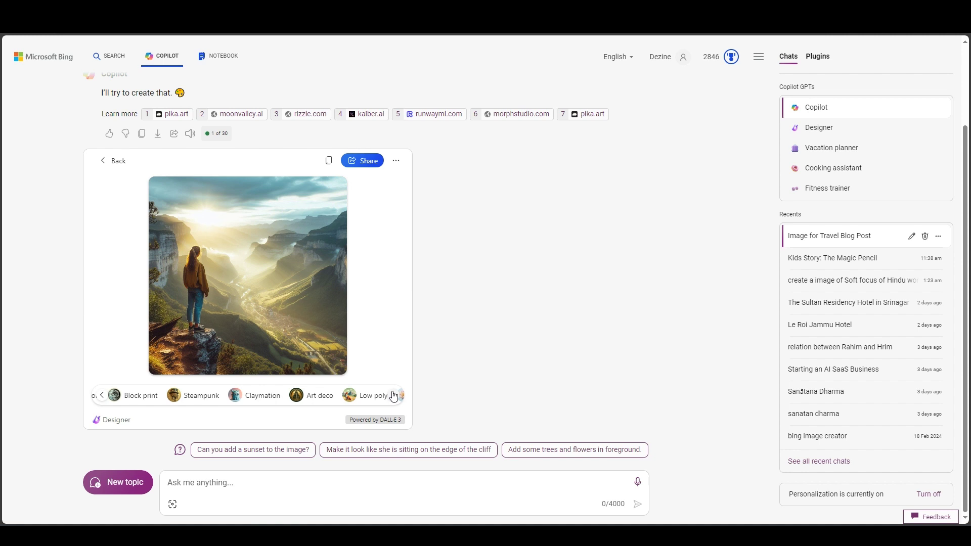
{"action": "left_click", "coordinate": [393, 396]}
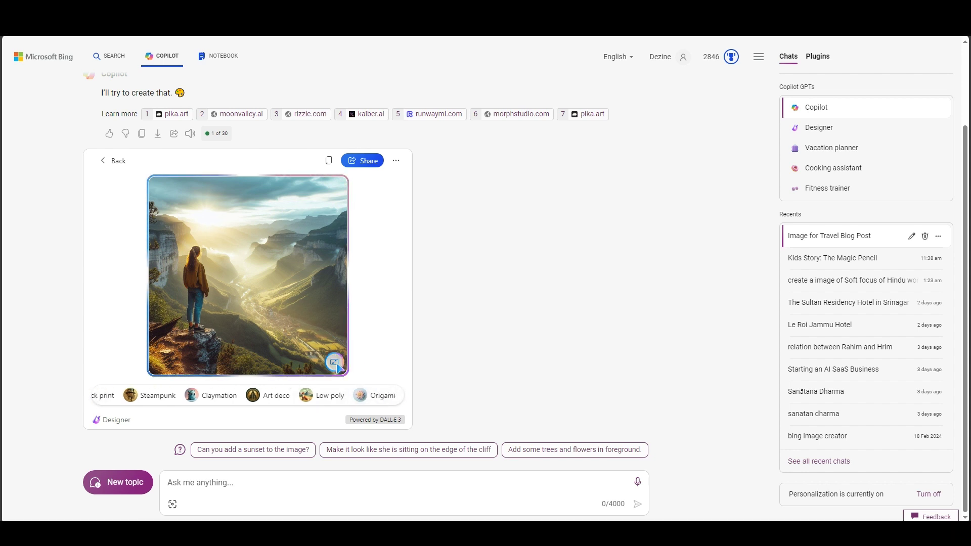
{"action": "mouse_move", "coordinate": [247, 275]}
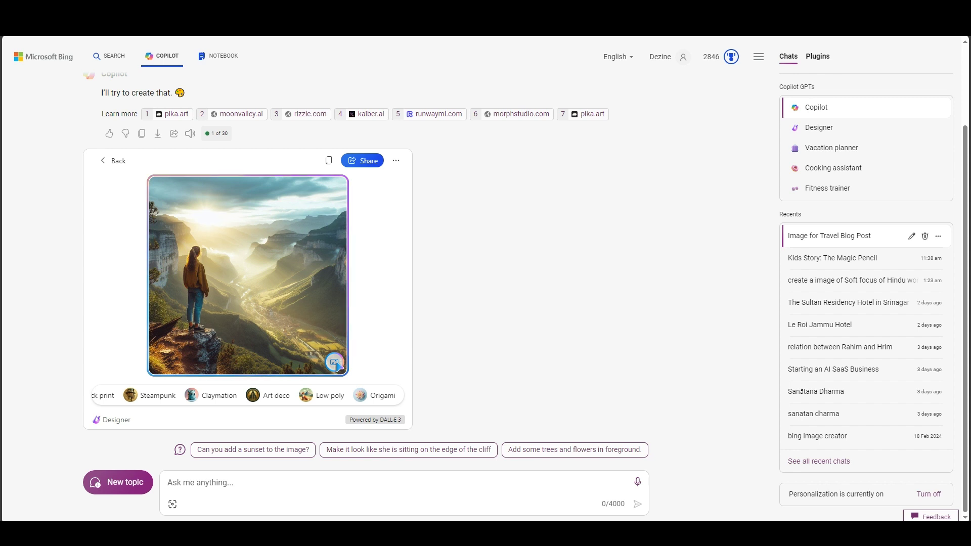
Resize the girl-on-the-cliff image to Landscape format
{"action": "left_click", "coordinate": [335, 363]}
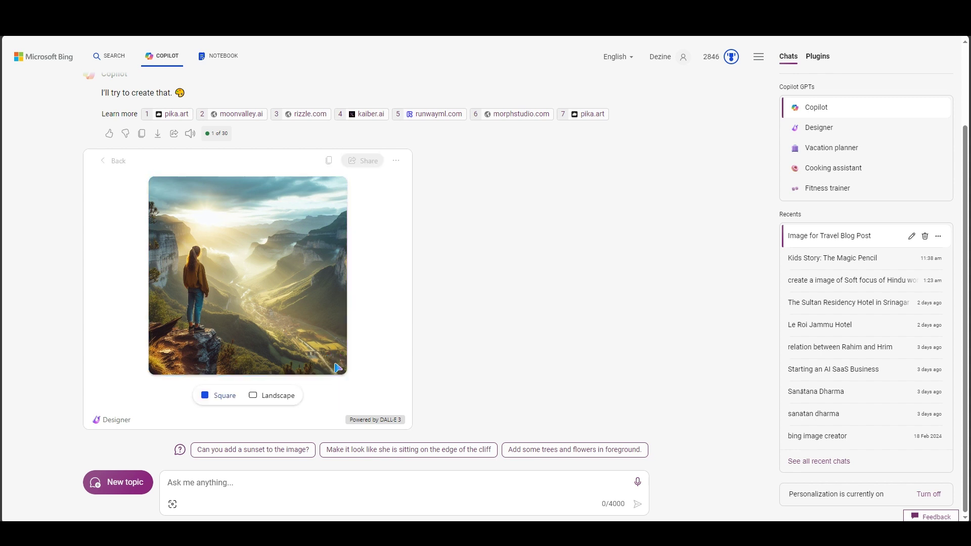
{"action": "left_click", "coordinate": [277, 401]}
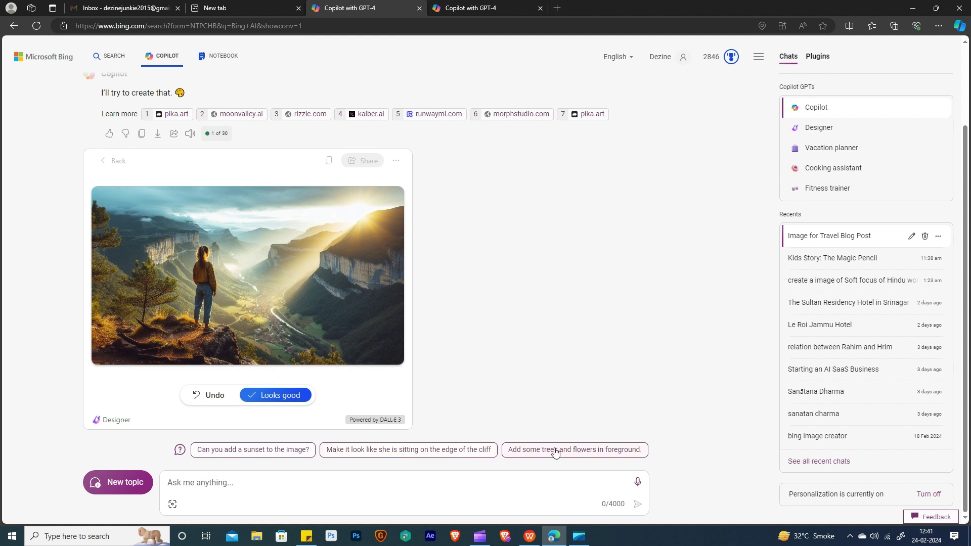
Request a sunset via the suggestion chip, view the first result enlarged, then return to the grid
{"action": "left_click", "coordinate": [232, 452]}
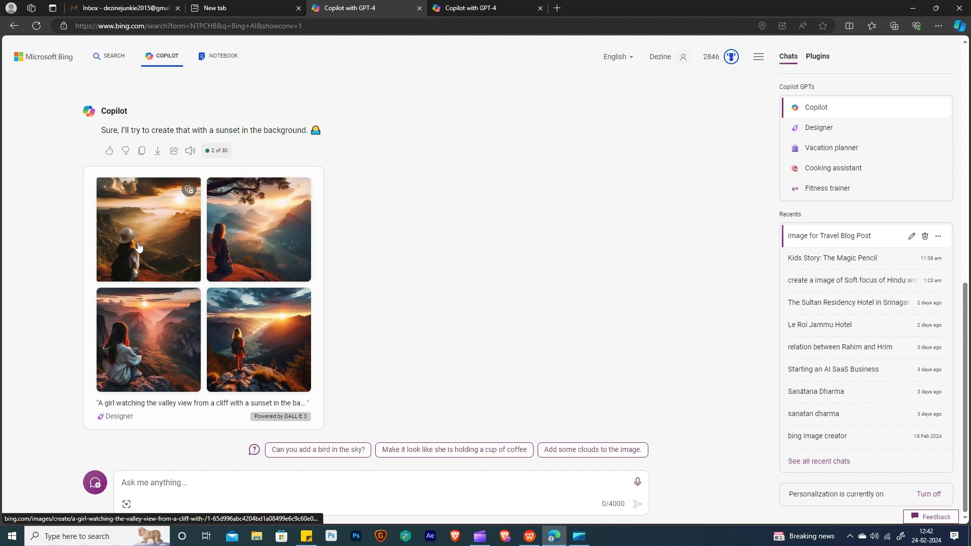
{"action": "left_click", "coordinate": [148, 229]}
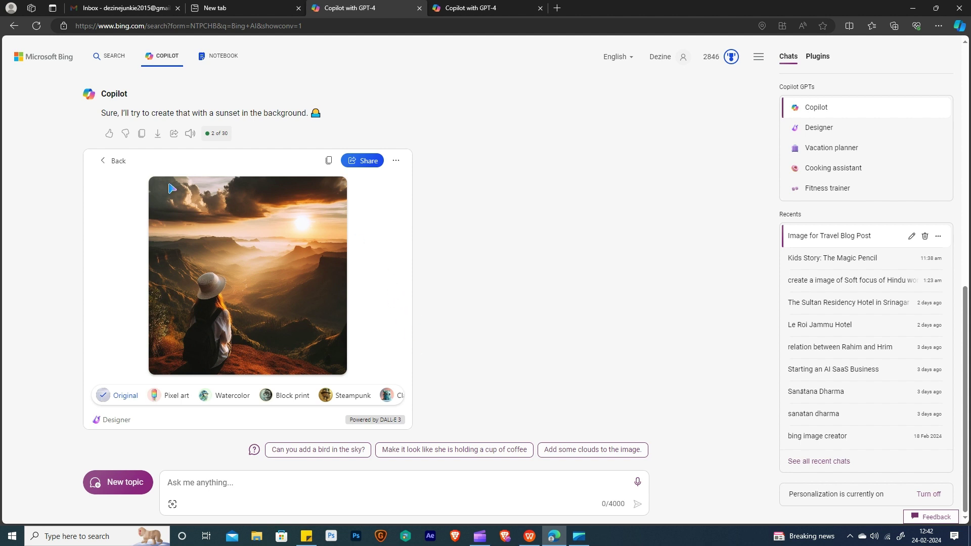
{"action": "left_click", "coordinate": [103, 161]}
Send 'can you make it more cinematic and realistic', accepting the autocompleted word 'realistic'
{"action": "type", "text": "can you"}
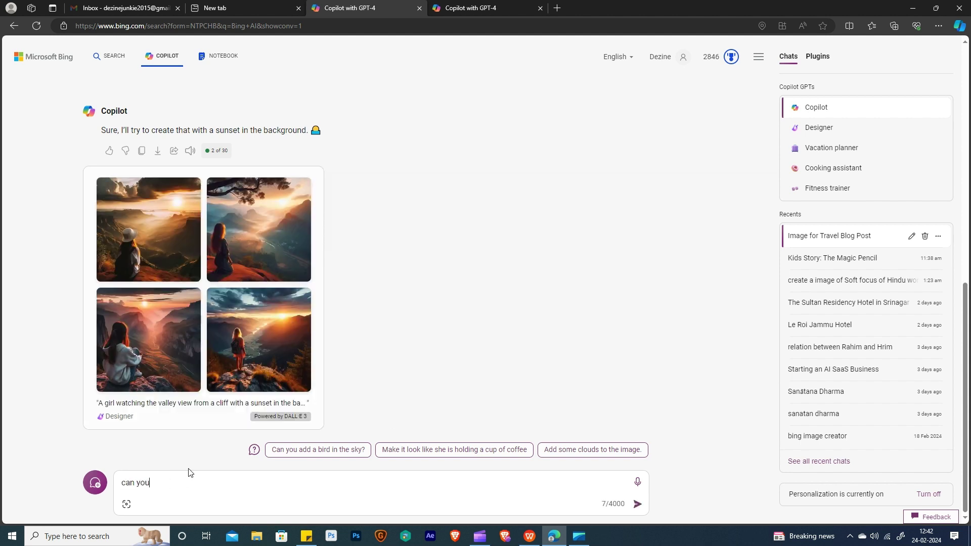
{"action": "type", "text": "make it mo"}
{"action": "type", "text": "re cinematic a"}
{"action": "type", "text": "nd"}
{"action": "key", "text": "Tab"}
{"action": "key", "text": "Return"}
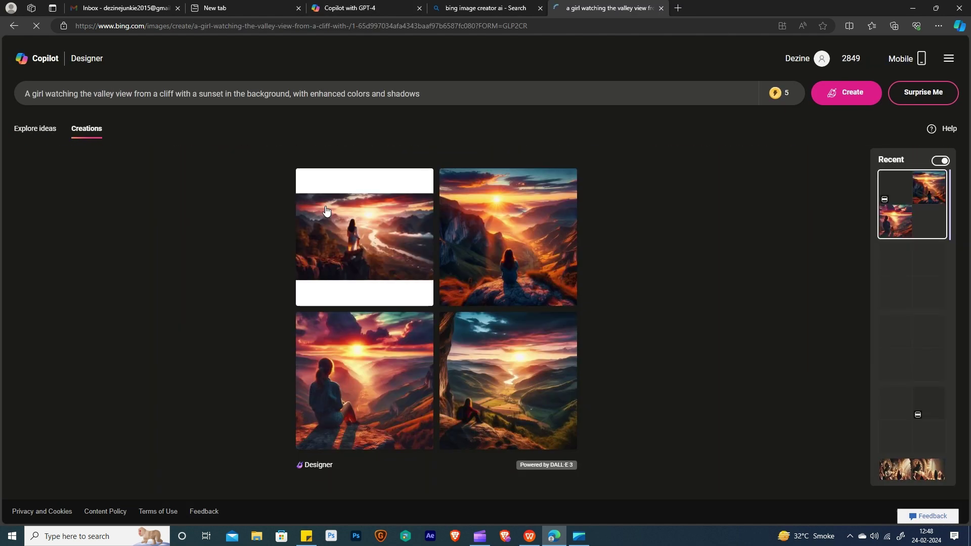
Download the top-right cliff-over-valley image from the recent image sets
{"action": "left_click", "coordinate": [919, 292]}
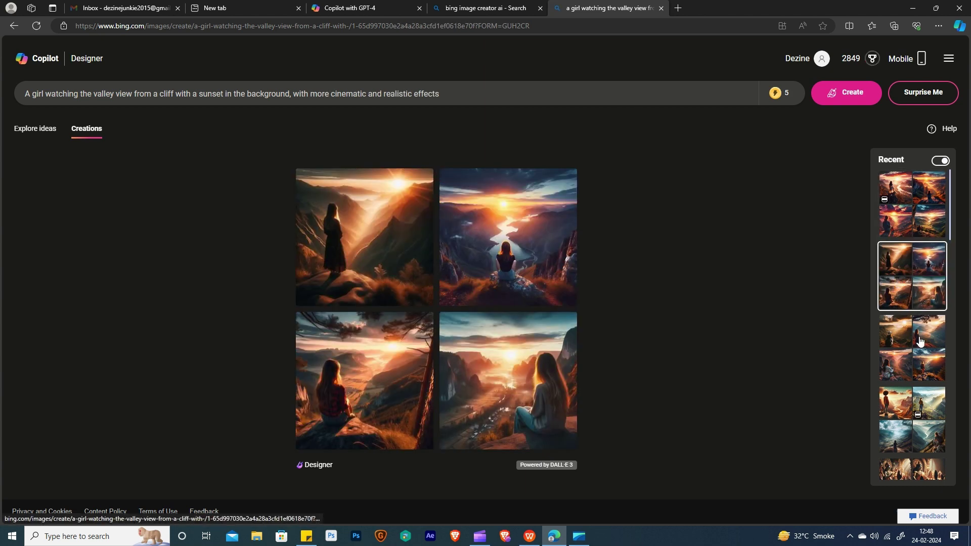
{"action": "left_click", "coordinate": [921, 368]}
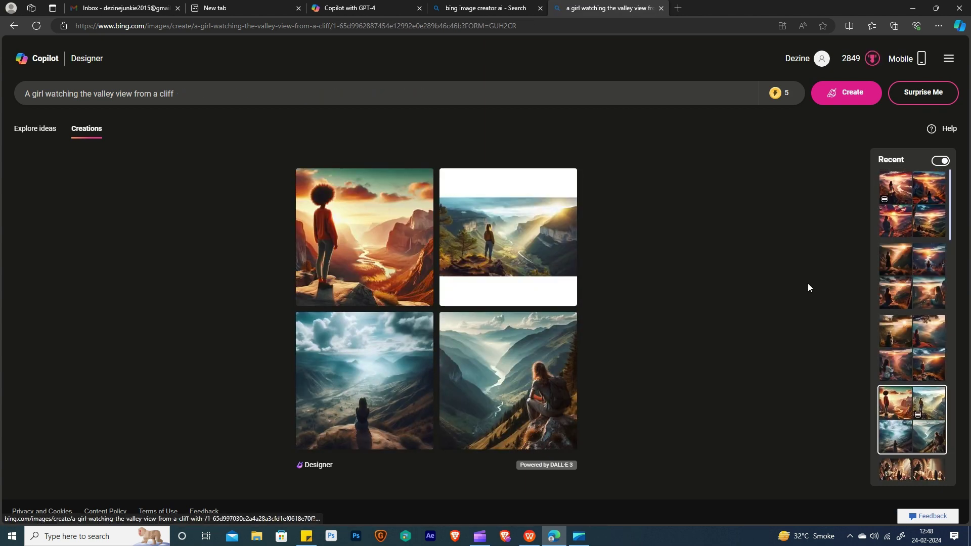
{"action": "left_click", "coordinate": [511, 247]}
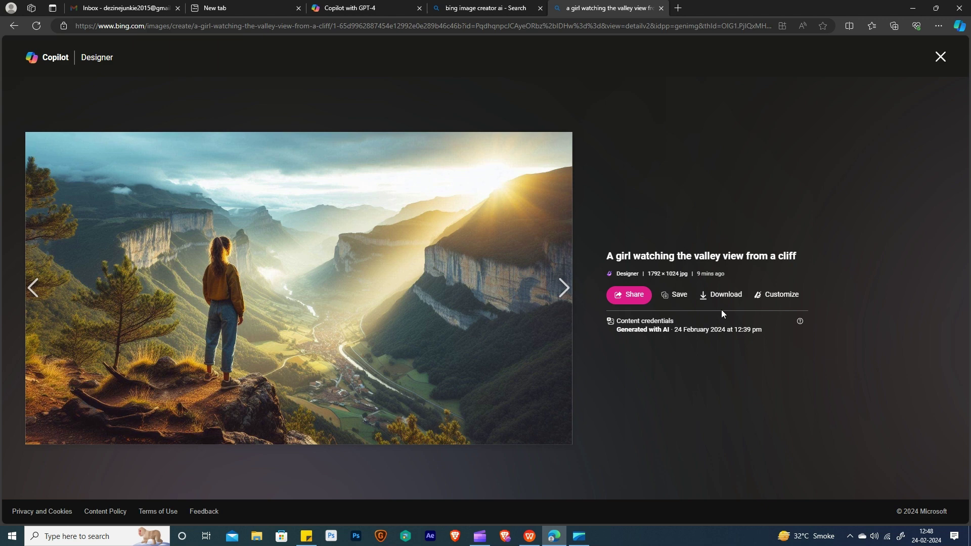
{"action": "left_click", "coordinate": [723, 298]}
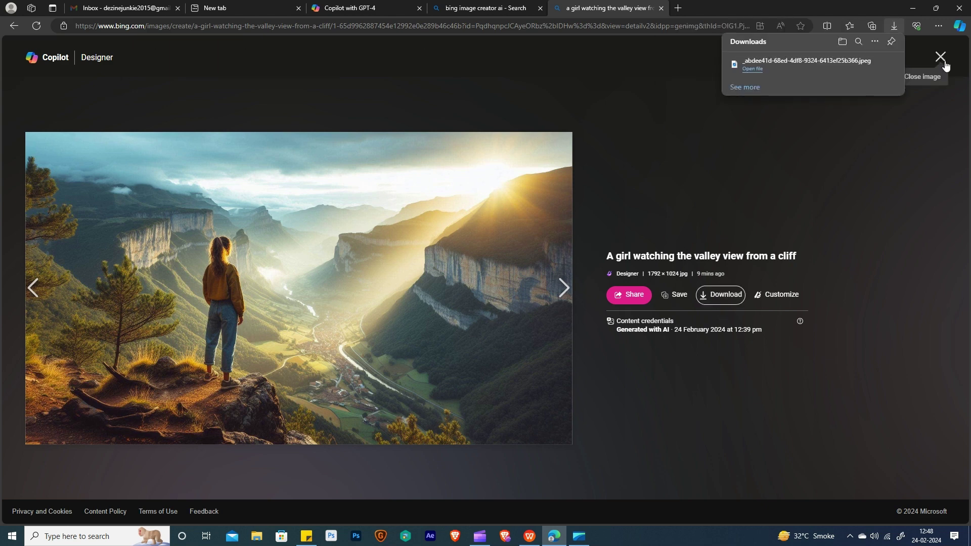
Browse the other cliff images in the set, then return to the Copilot chat
{"action": "left_click", "coordinate": [39, 299]}
{"action": "left_click", "coordinate": [560, 289]}
{"action": "left_click", "coordinate": [561, 289]}
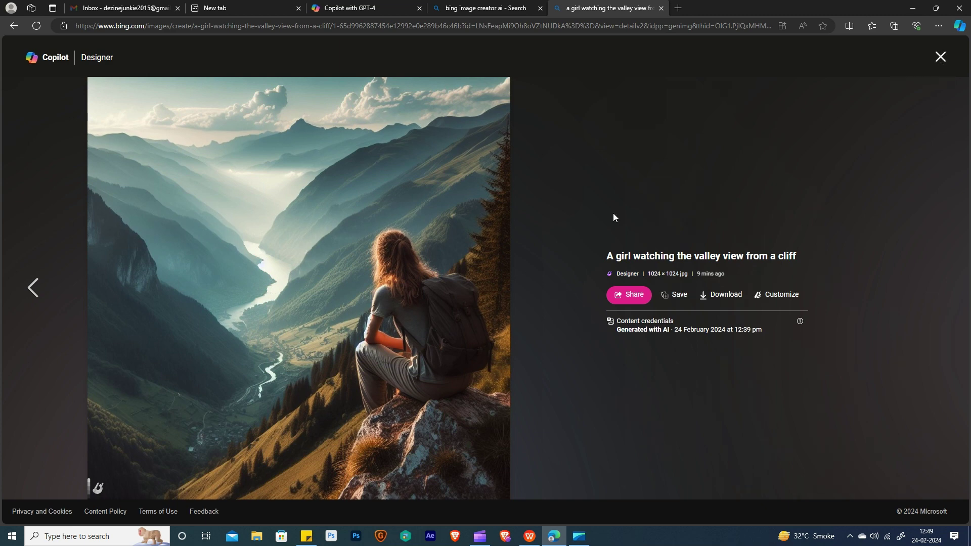
{"action": "key", "text": "ctrl+3"}
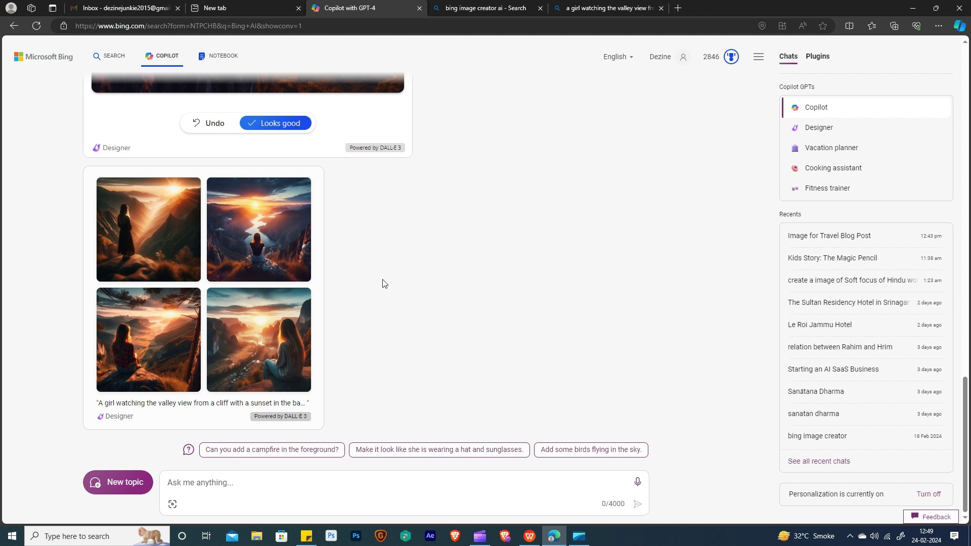
Upload the temple-procession picture from the Downloads folder into the Copilot message
{"action": "left_click", "coordinate": [172, 505]}
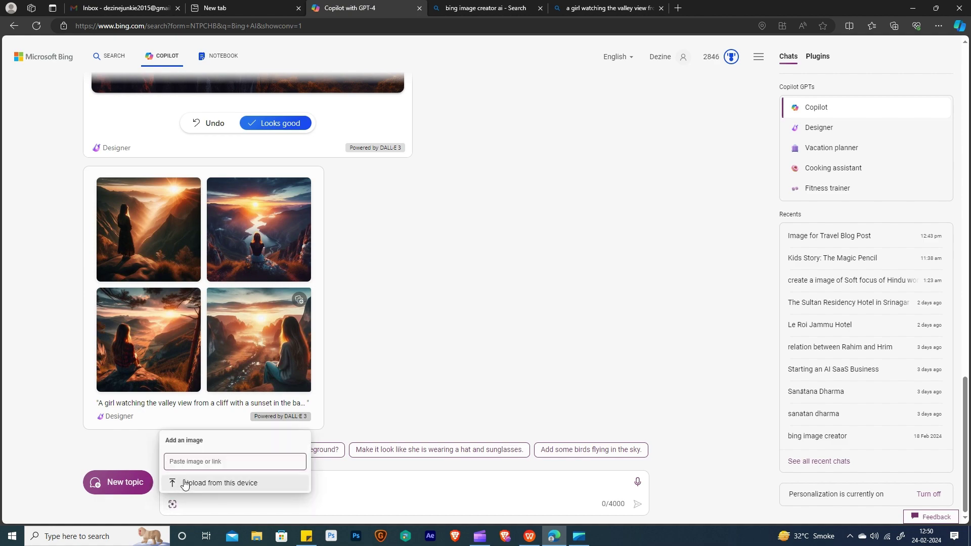
{"action": "left_click", "coordinate": [185, 484]}
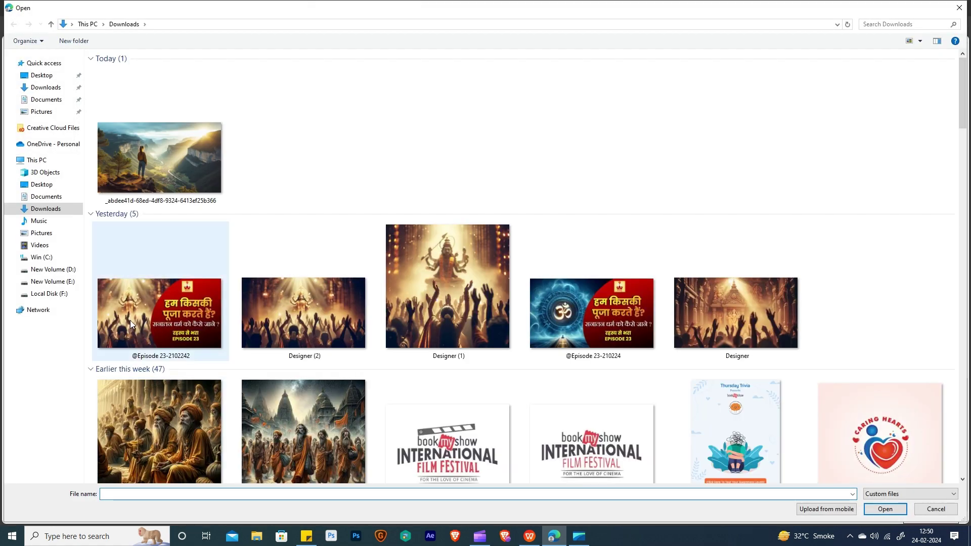
{"action": "scroll", "coordinate": [151, 303], "scroll_direction": "down", "scroll_amount": 3}
{"action": "scroll", "coordinate": [258, 263], "scroll_direction": "down", "scroll_amount": 5}
{"action": "scroll", "coordinate": [258, 268], "scroll_direction": "down", "scroll_amount": 5}
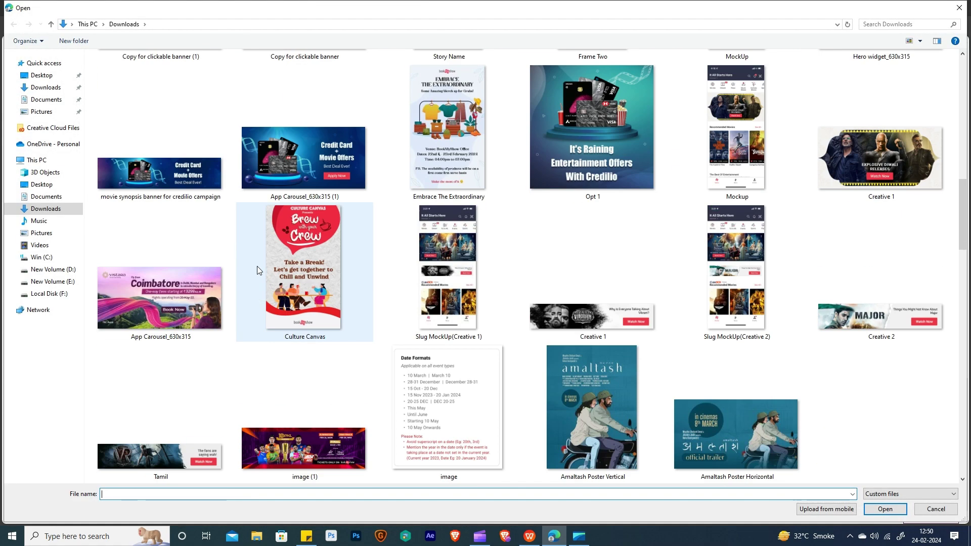
{"action": "scroll", "coordinate": [257, 270], "scroll_direction": "up", "scroll_amount": 10}
{"action": "scroll", "coordinate": [257, 270], "scroll_direction": "down", "scroll_amount": 10}
{"action": "scroll", "coordinate": [257, 270], "scroll_direction": "up", "scroll_amount": 10}
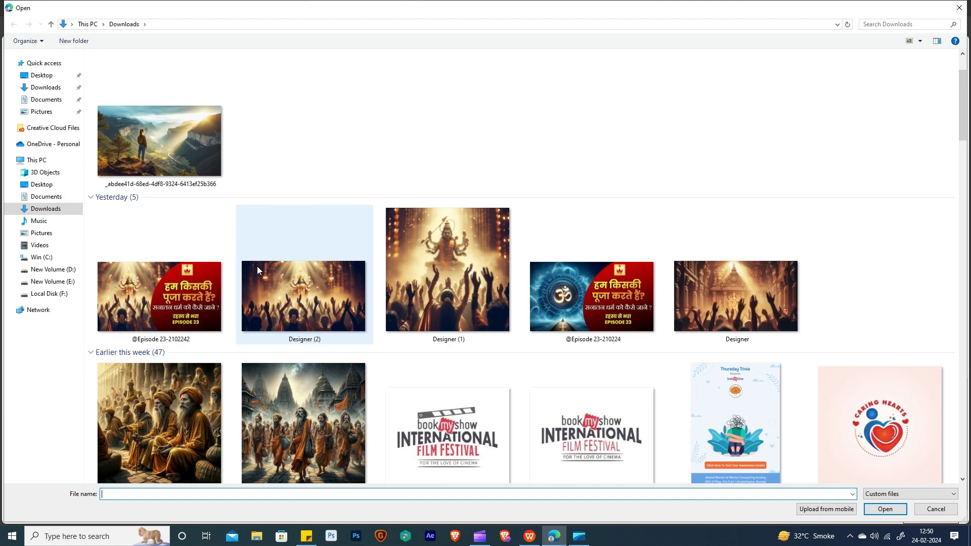
{"action": "double_click", "coordinate": [257, 270]}
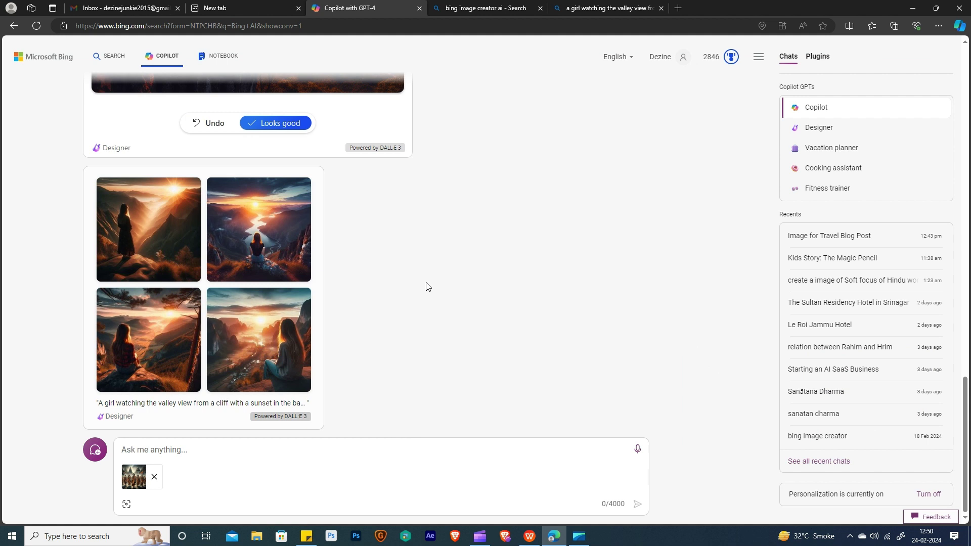
Ask Copilot 'please exain this attached image to me as prompt' about the attached temple picture
{"action": "type", "text": "please "}
{"action": "type", "text": "explain th"}
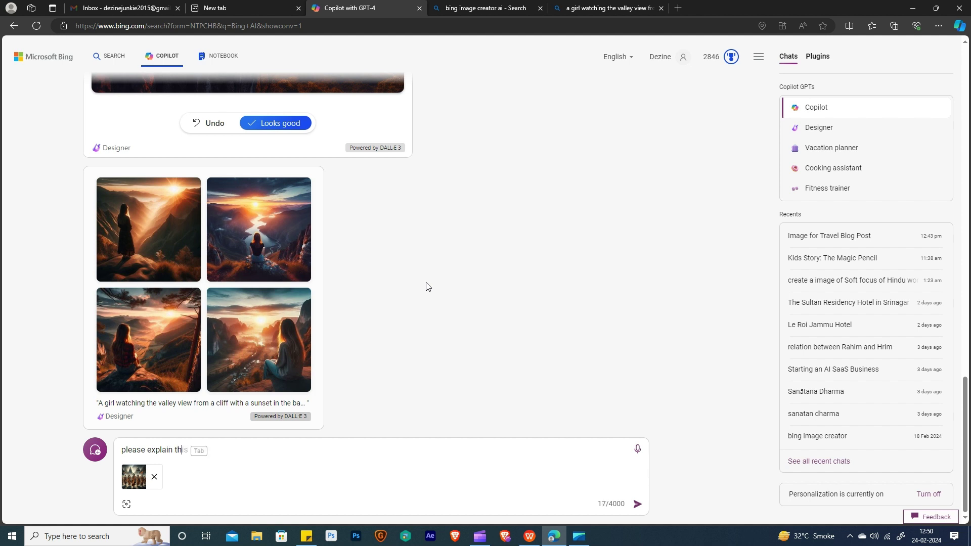
{"action": "type", "text": "is attached ima"}
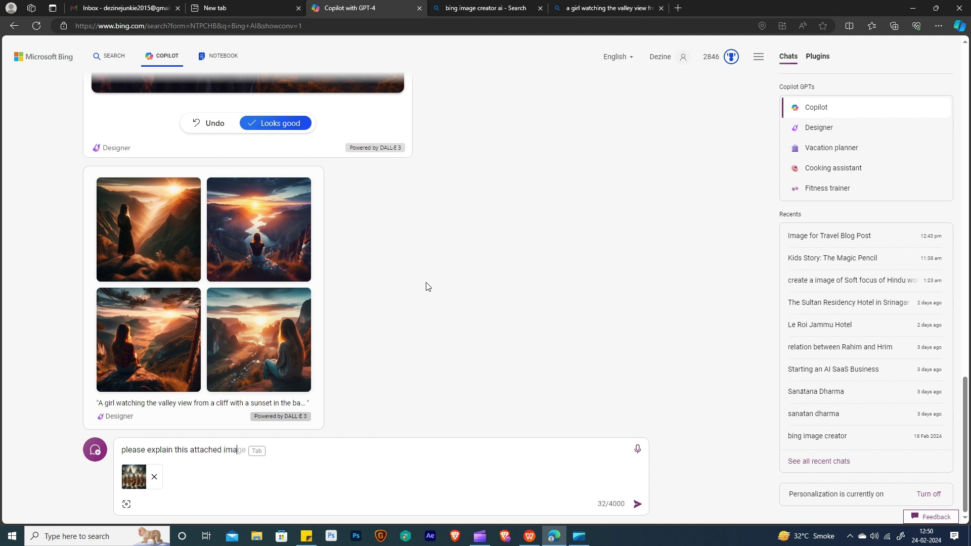
{"action": "type", "text": "ge to me as promp"}
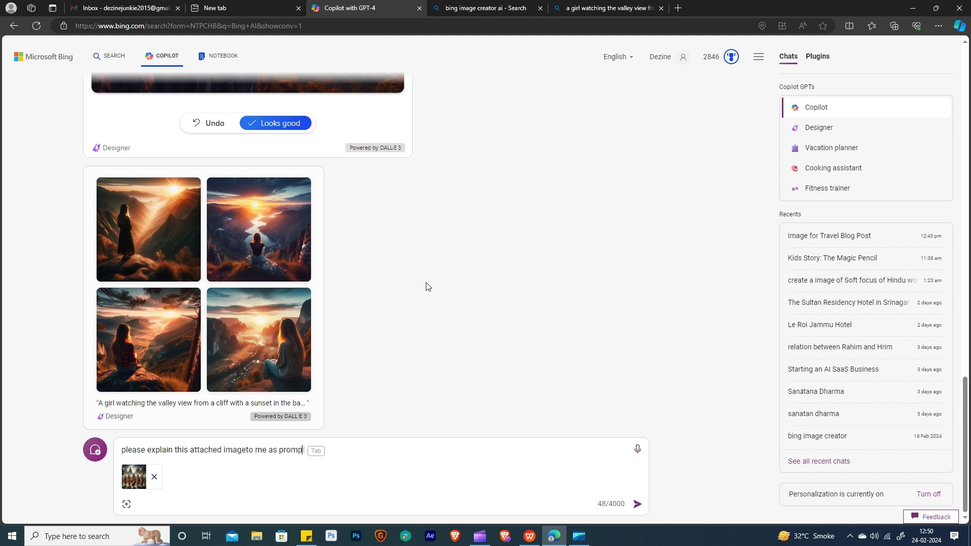
{"action": "type", "text": "t"}
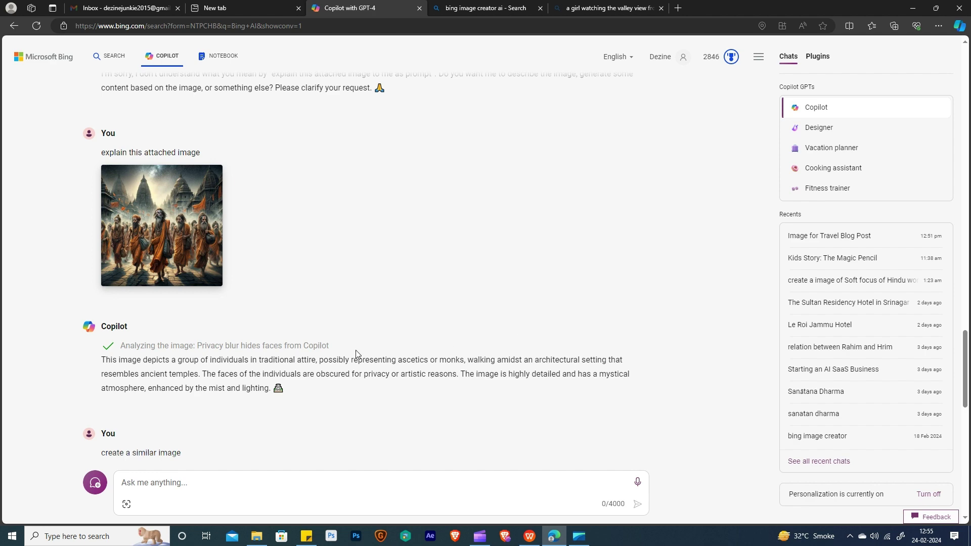
Scroll through the generated temple images and preview the first one enlarged
{"action": "scroll", "coordinate": [374, 346], "scroll_direction": "down", "scroll_amount": 7}
{"action": "scroll", "coordinate": [389, 329], "scroll_direction": "down", "scroll_amount": 1}
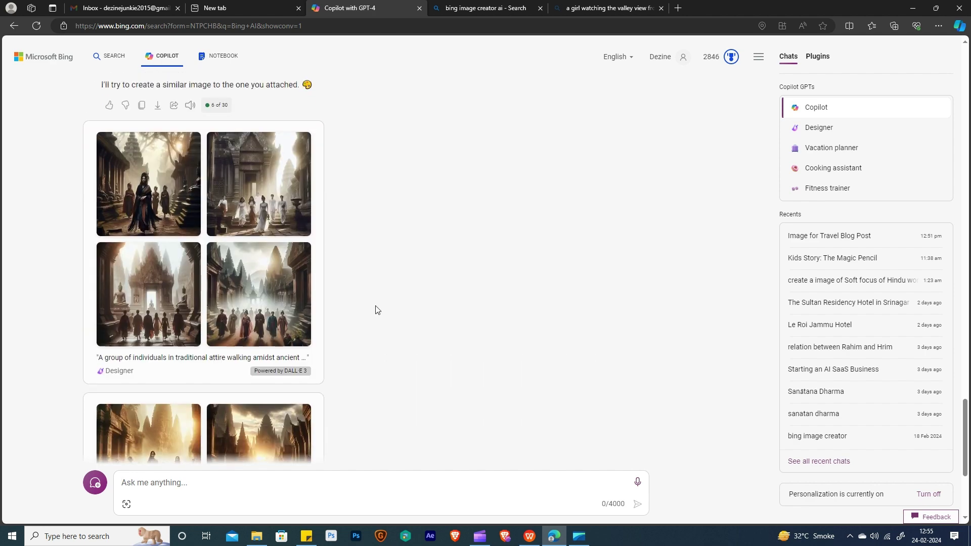
{"action": "scroll", "coordinate": [377, 311], "scroll_direction": "up", "scroll_amount": 5}
{"action": "scroll", "coordinate": [378, 319], "scroll_direction": "down", "scroll_amount": 1}
{"action": "scroll", "coordinate": [380, 320], "scroll_direction": "down", "scroll_amount": 6}
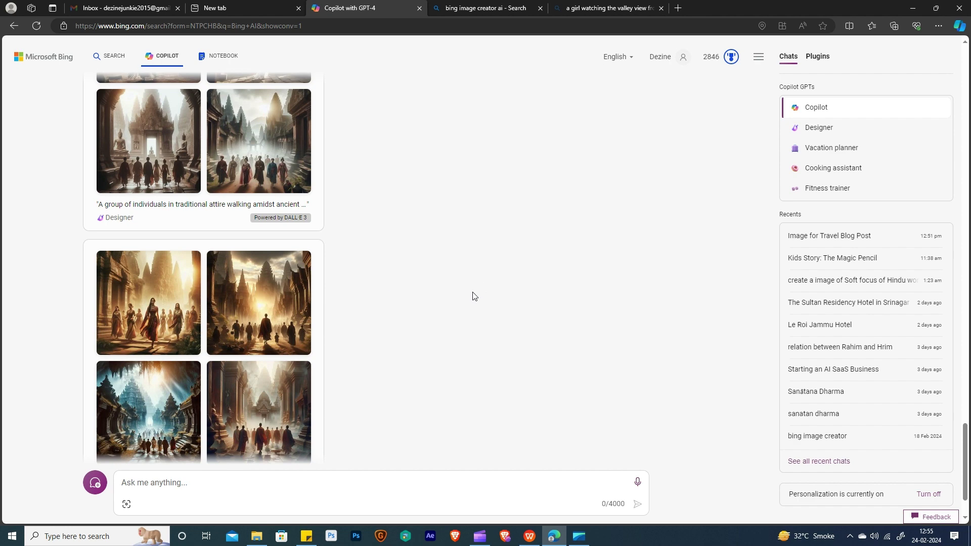
{"action": "left_click", "coordinate": [171, 239]}
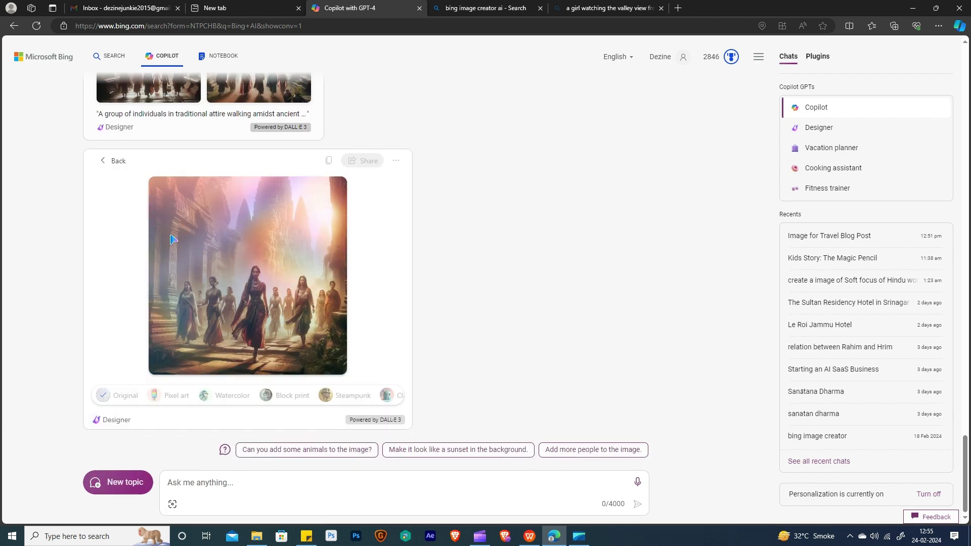
{"action": "left_click", "coordinate": [109, 166]}
Preview the bottom-left temple image enlarged, then return to the four-image grid
{"action": "left_click", "coordinate": [169, 356]}
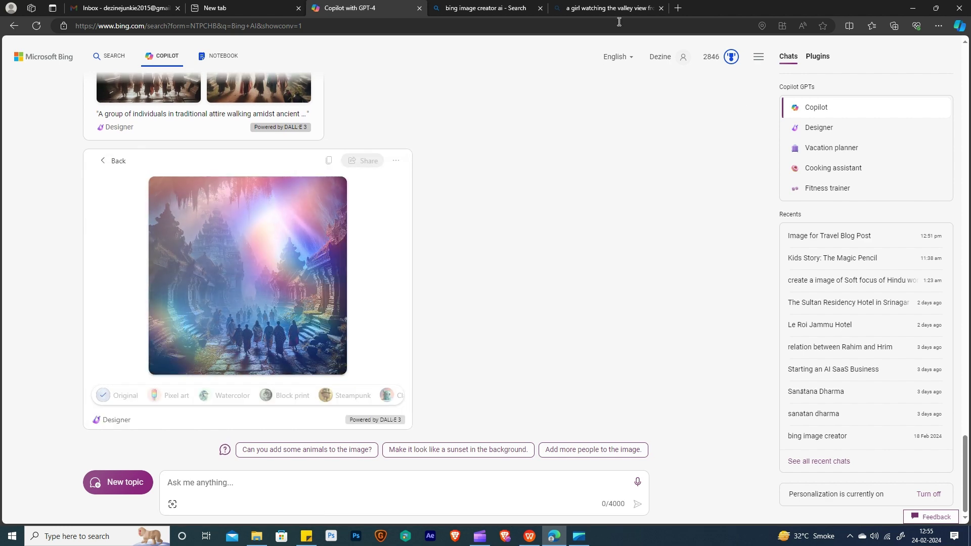
{"action": "left_click", "coordinate": [104, 163]}
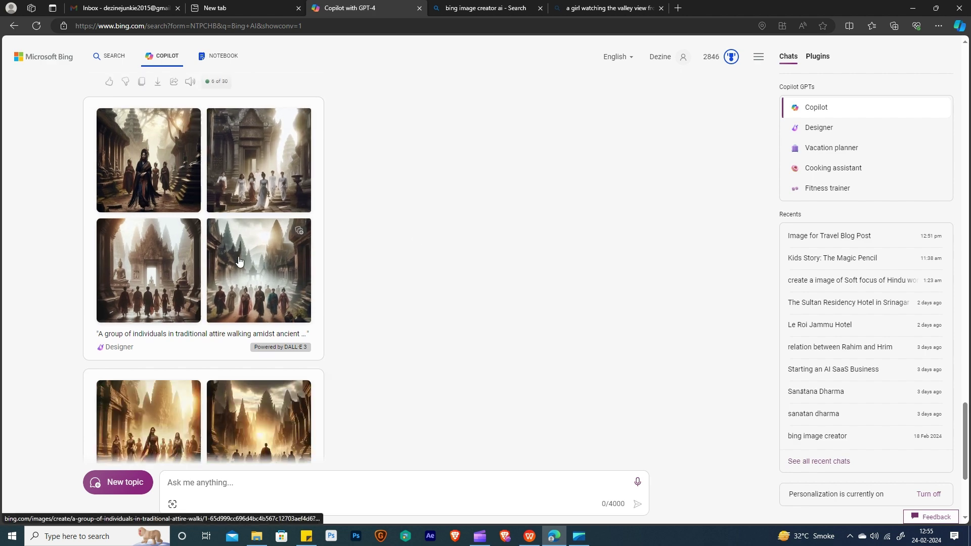
{"action": "scroll", "coordinate": [338, 284], "scroll_direction": "down", "scroll_amount": 4}
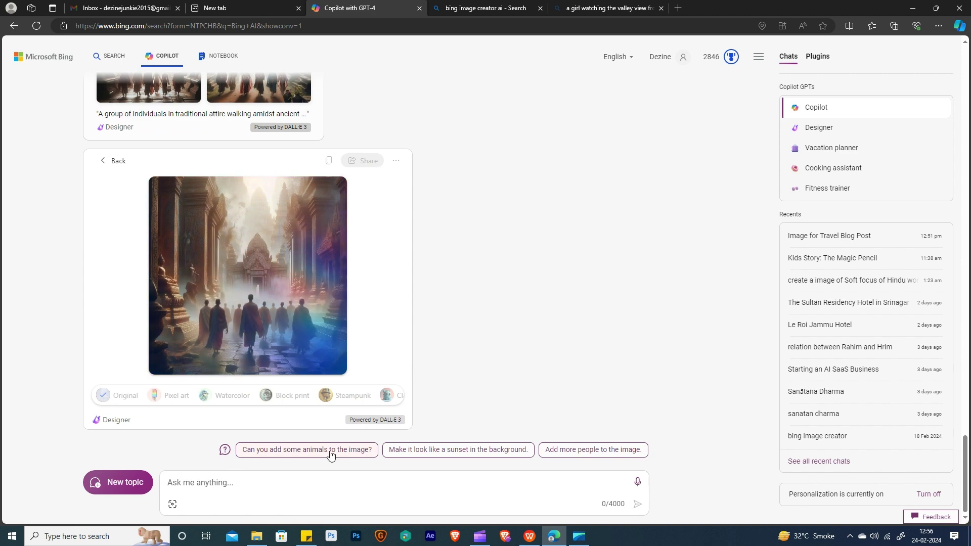
Regenerate the enlarged temple-procession image in Landscape format and download it
{"action": "left_click", "coordinate": [280, 402]}
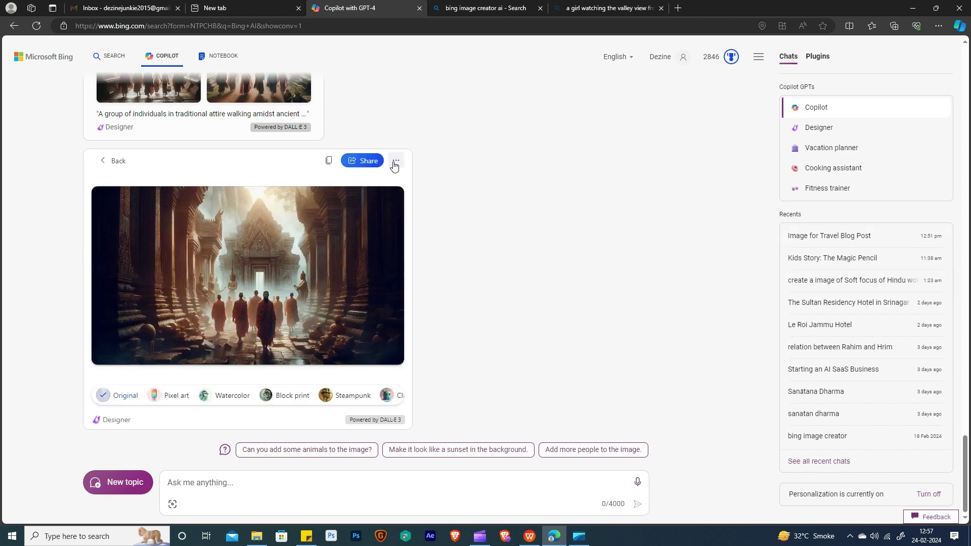
{"action": "left_click", "coordinate": [396, 160]}
{"action": "left_click", "coordinate": [374, 197]}
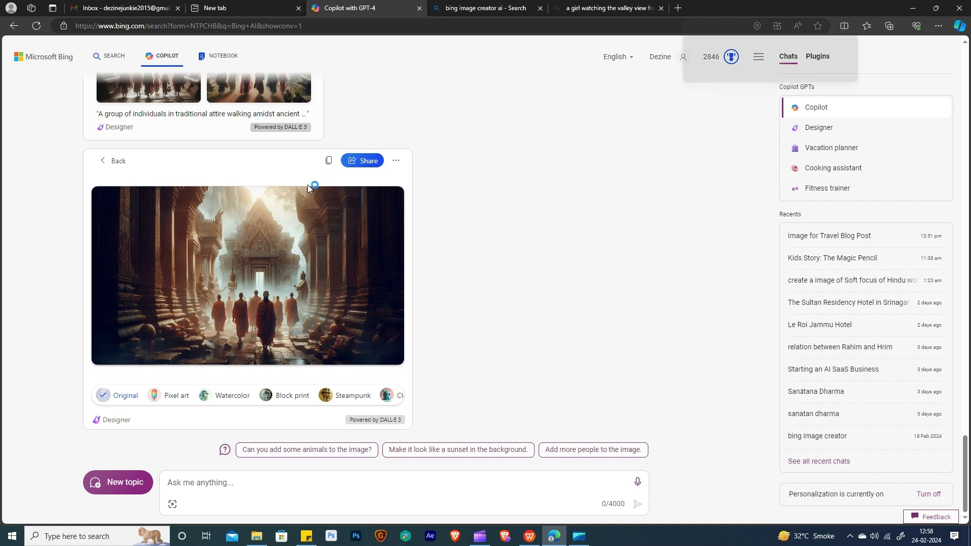